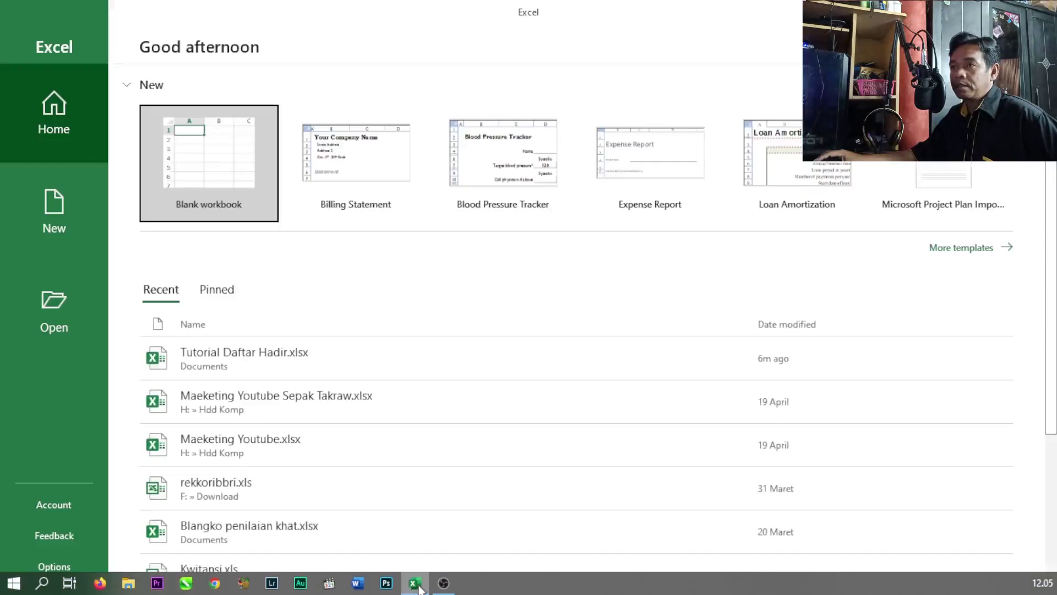
Create a blank workbook, and open the recent file Tutorial Daftar Hadir.xlsx.
{"action": "left_click", "coordinate": [223, 207]}
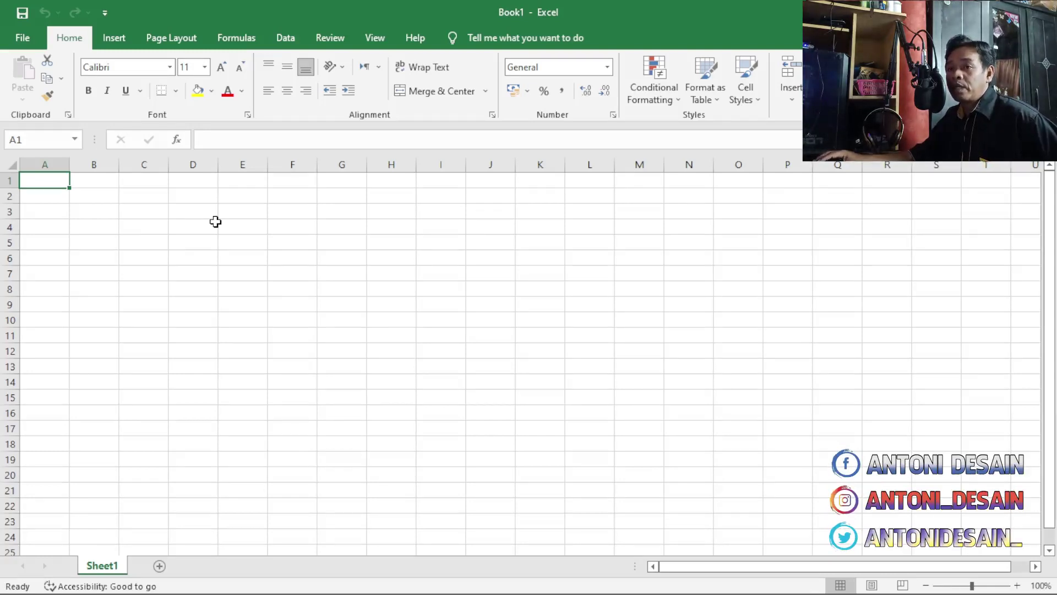
{"action": "left_click", "coordinate": [22, 38]}
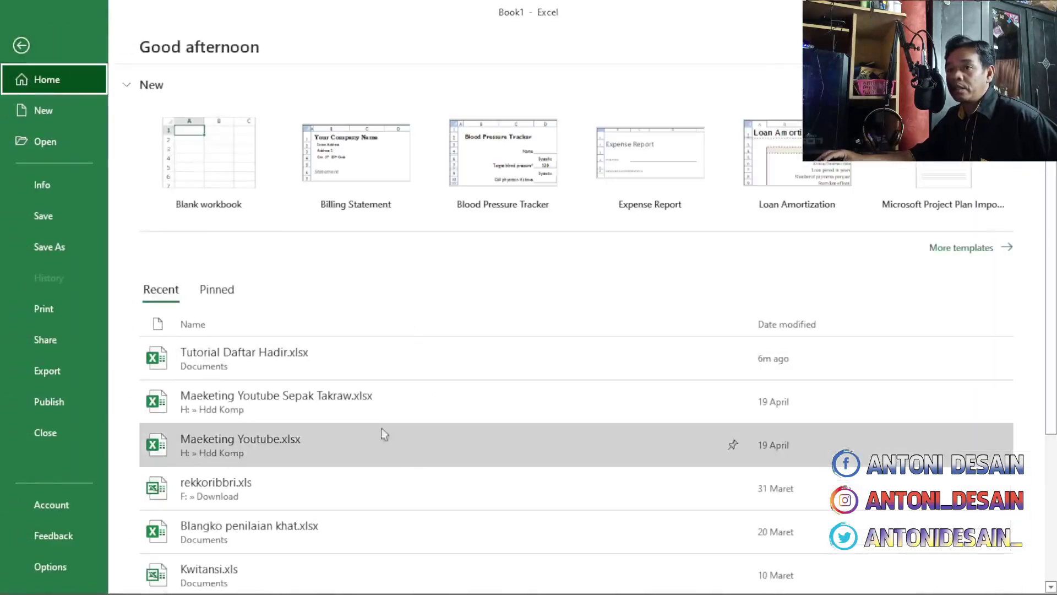
{"action": "left_click", "coordinate": [207, 355]}
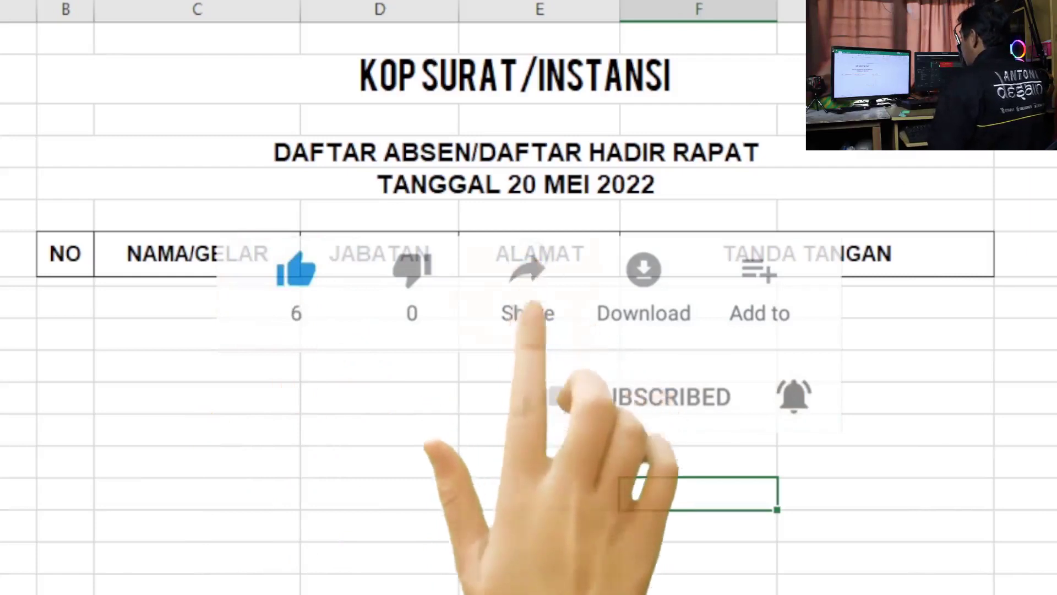
Number the NO column from 1 in B9 by entering 1 and 2 and filling the series down to 12.
{"action": "left_click", "coordinate": [55, 308]}
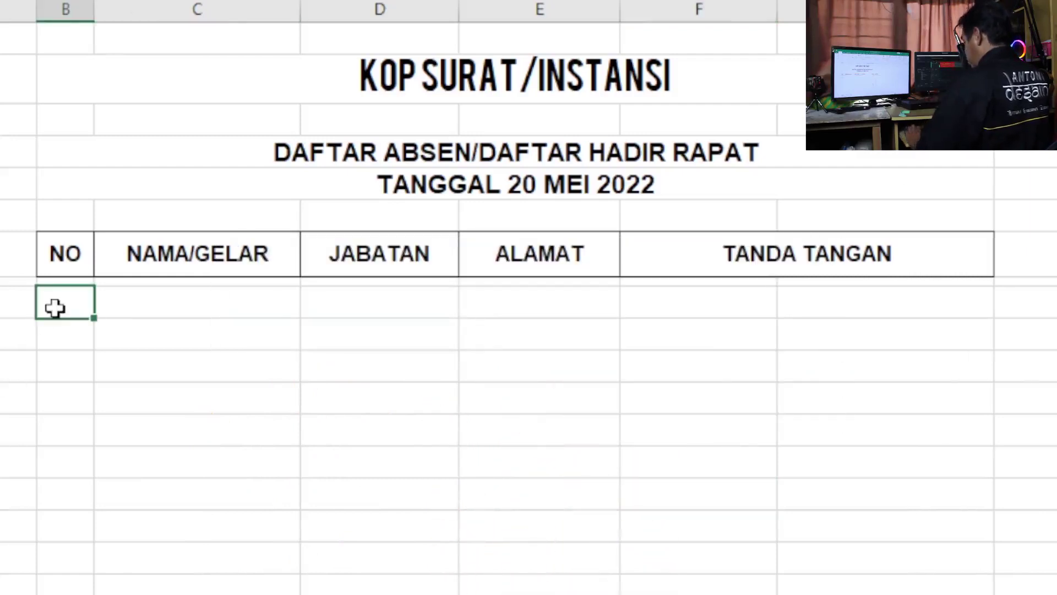
{"action": "type", "text": "1"}
{"action": "key", "text": "Return"}
{"action": "type", "text": "2"}
{"action": "key", "text": "Return"}
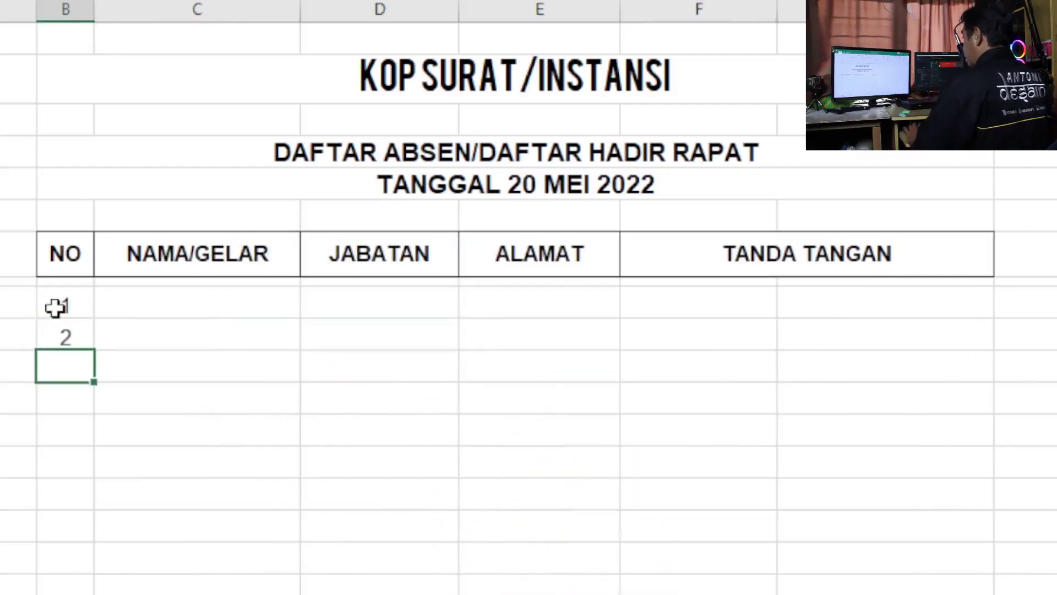
{"action": "left_click_drag", "start_coordinate": [65, 307], "coordinate": [95, 590]}
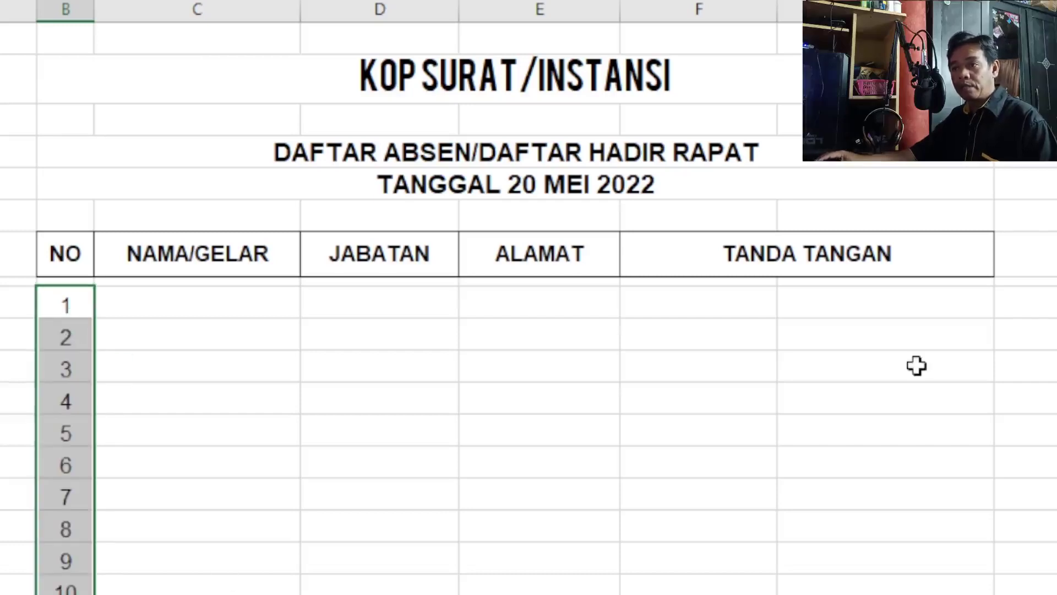
Enter 1 in F9 and 2 in G10 under the TANDA TANGAN heading.
{"action": "left_click_drag", "start_coordinate": [80, 308], "coordinate": [881, 590]}
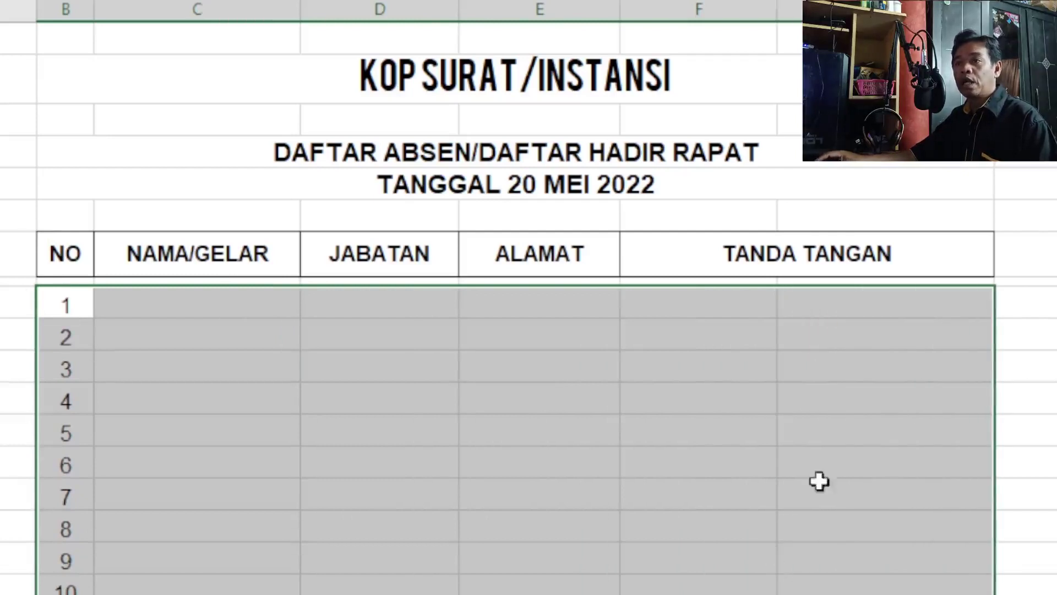
{"action": "left_click", "coordinate": [727, 310]}
{"action": "type", "text": "1"}
{"action": "left_click", "coordinate": [811, 339]}
{"action": "type", "text": "2"}
{"action": "key", "text": "Return"}
Apply thin outline and inside borders to the attendance rows B9:G20.
{"action": "left_click_drag", "start_coordinate": [48, 309], "coordinate": [882, 589]}
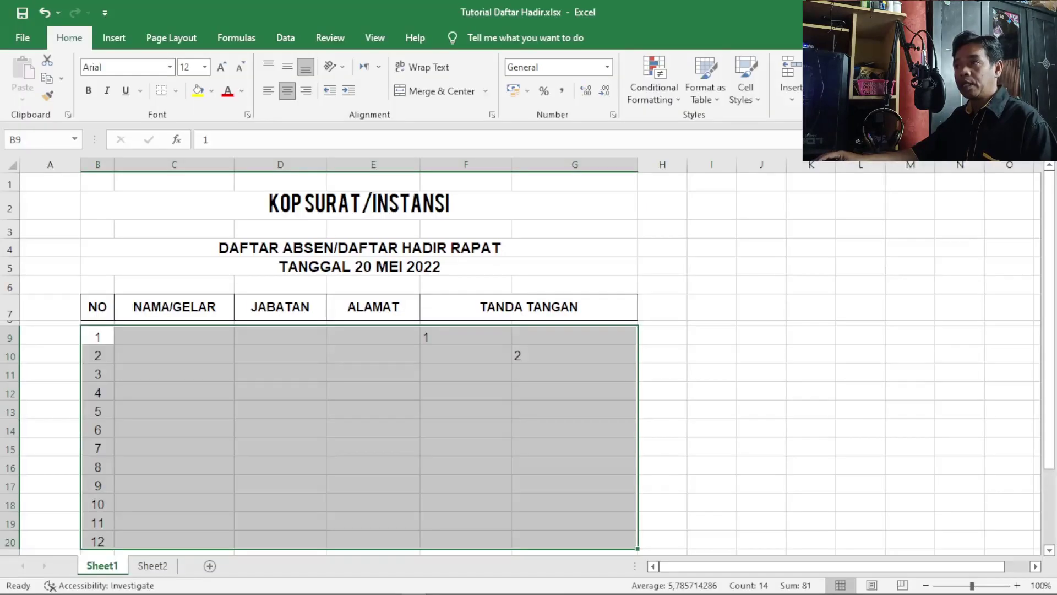
{"action": "left_click", "coordinate": [859, 88]}
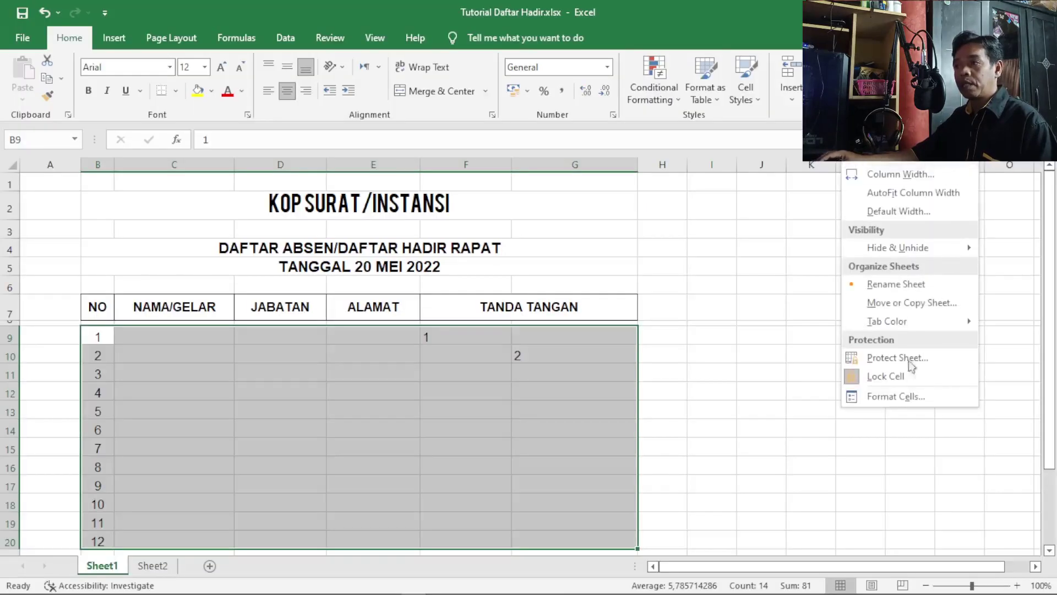
{"action": "left_click", "coordinate": [892, 396]}
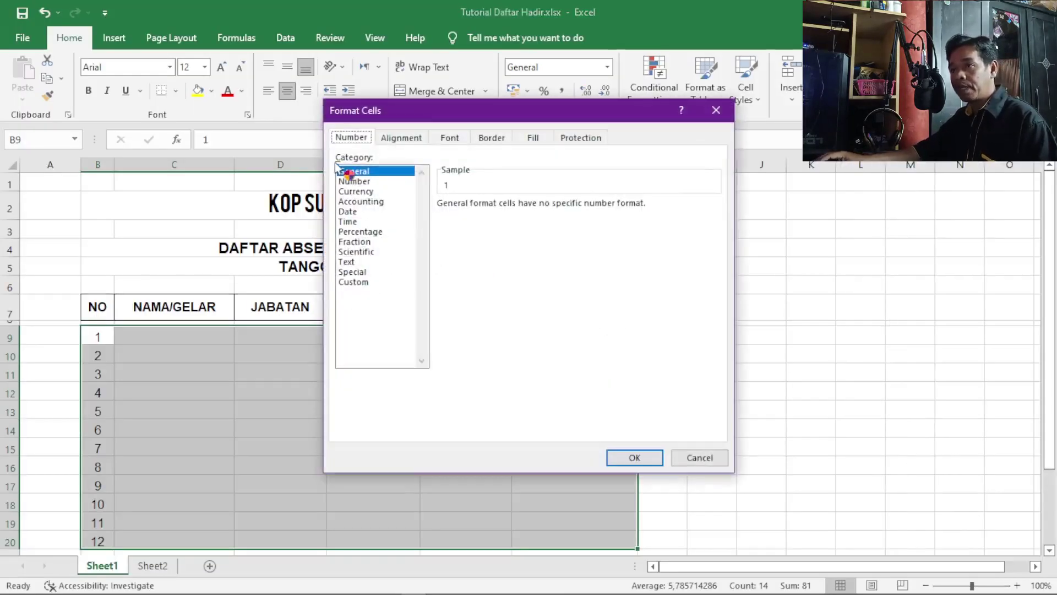
{"action": "left_click", "coordinate": [491, 139]}
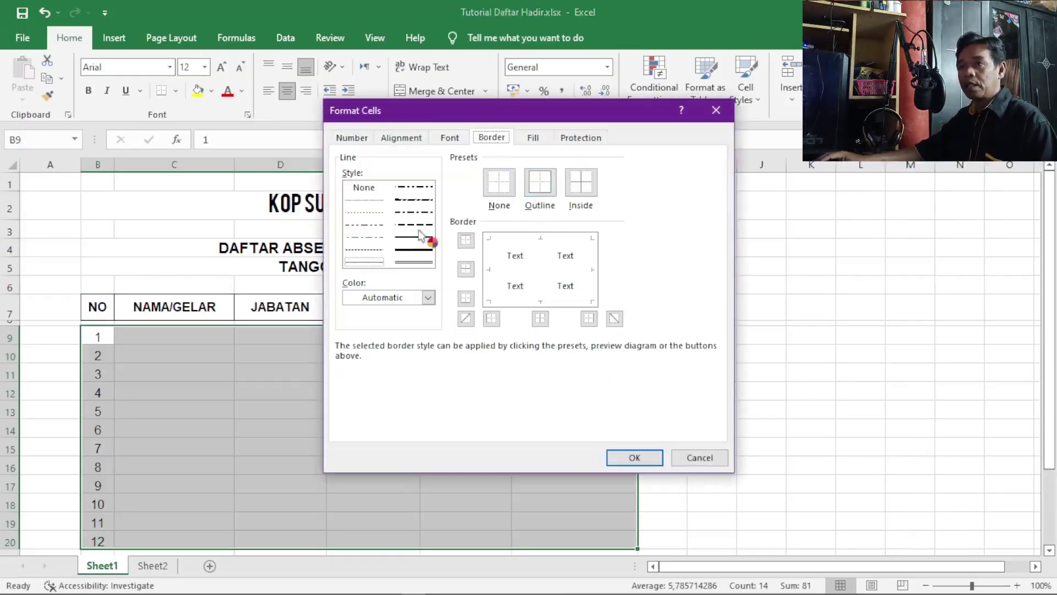
{"action": "left_click", "coordinate": [581, 185]}
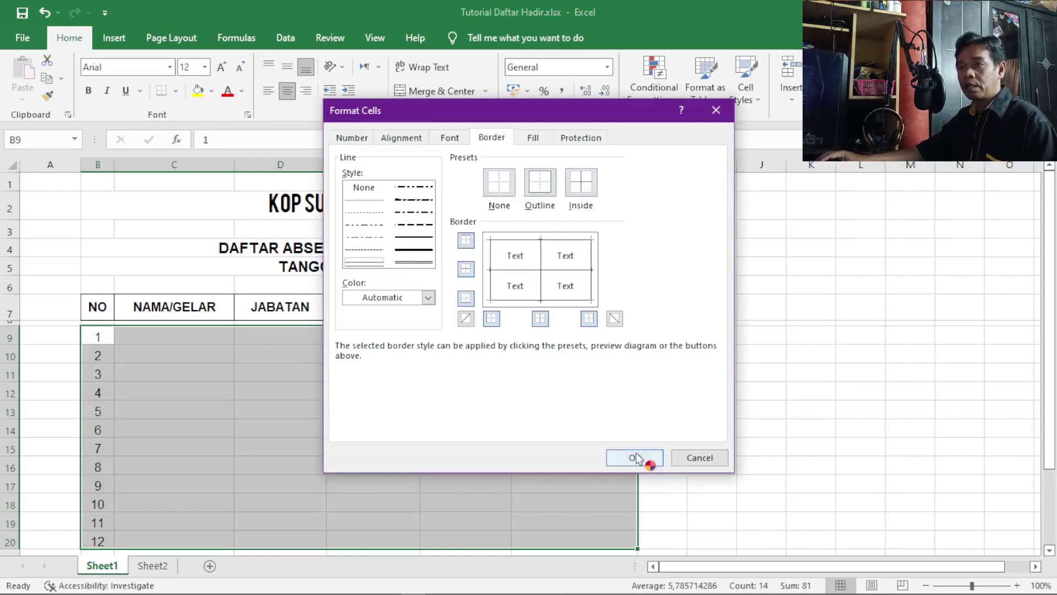
{"action": "left_click", "coordinate": [639, 458]}
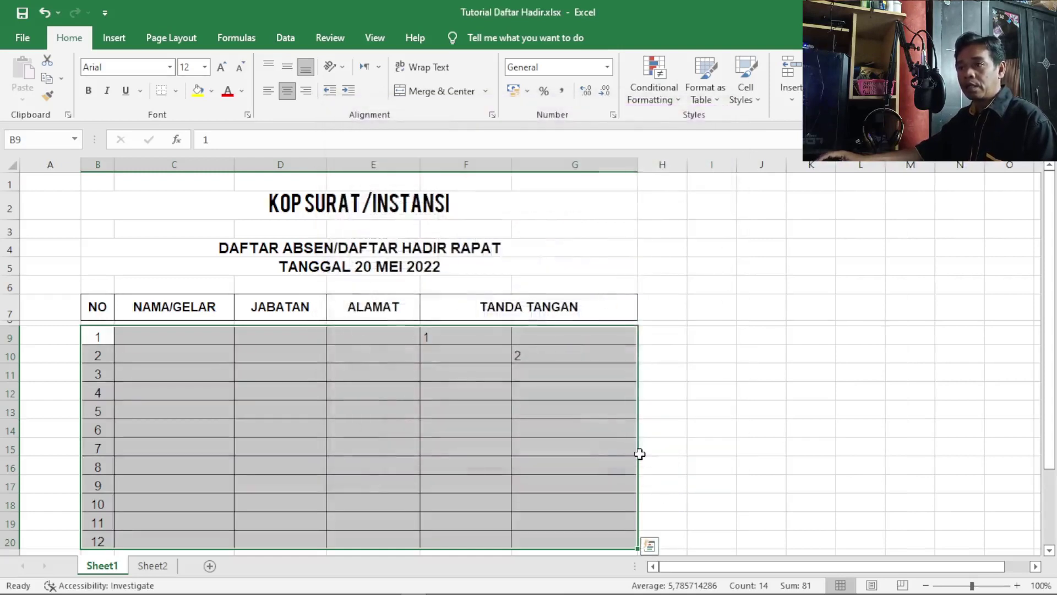
Continue the staggered signature numbers with 3 in F11, 4 in G12 and 5 in F13.
{"action": "left_click", "coordinate": [467, 341]}
{"action": "key", "text": "Return"}
{"action": "left_click", "coordinate": [489, 374]}
{"action": "type", "text": "3"}
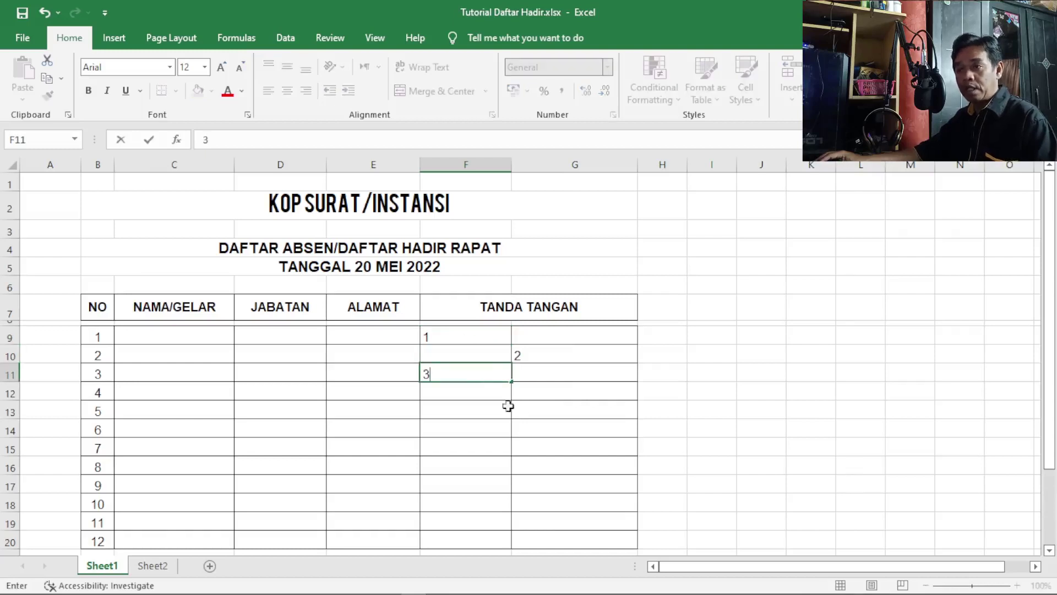
{"action": "left_click", "coordinate": [525, 394]}
{"action": "type", "text": "4"}
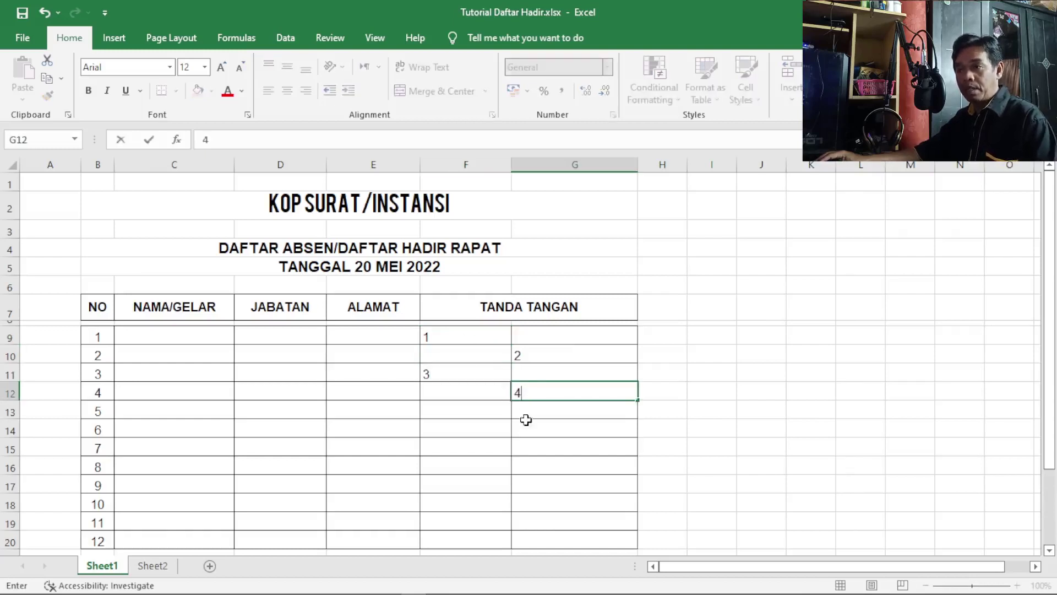
{"action": "left_click", "coordinate": [484, 410]}
{"action": "type", "text": "5"}
{"action": "left_click", "coordinate": [494, 451]}
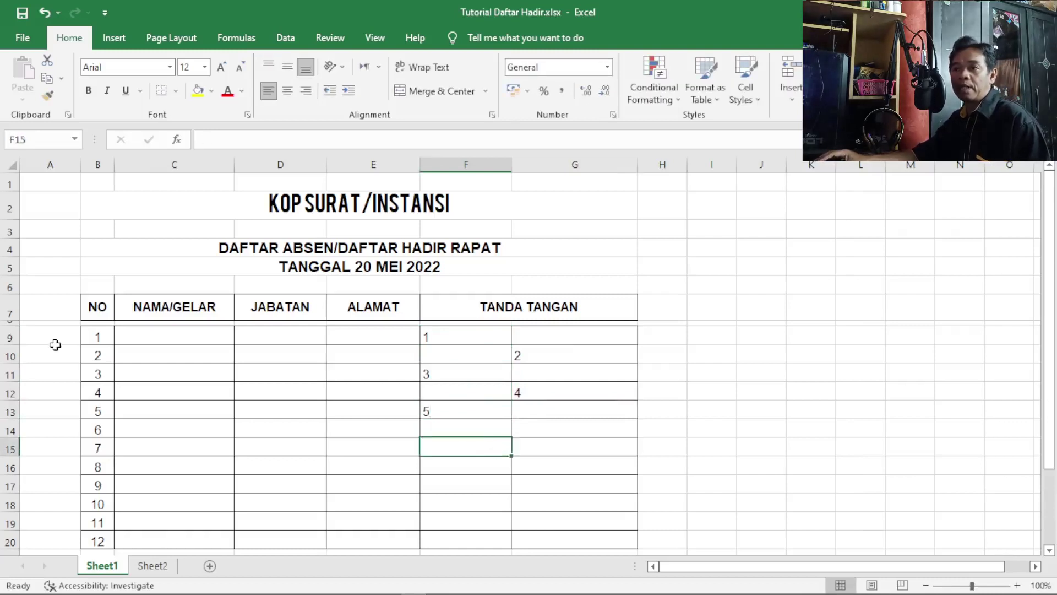
Try to merge and center the signature cell pairs F9:F10, G9:G10, F11:F12 and G11:G12.
{"action": "left_click_drag", "start_coordinate": [456, 338], "coordinate": [453, 359]}
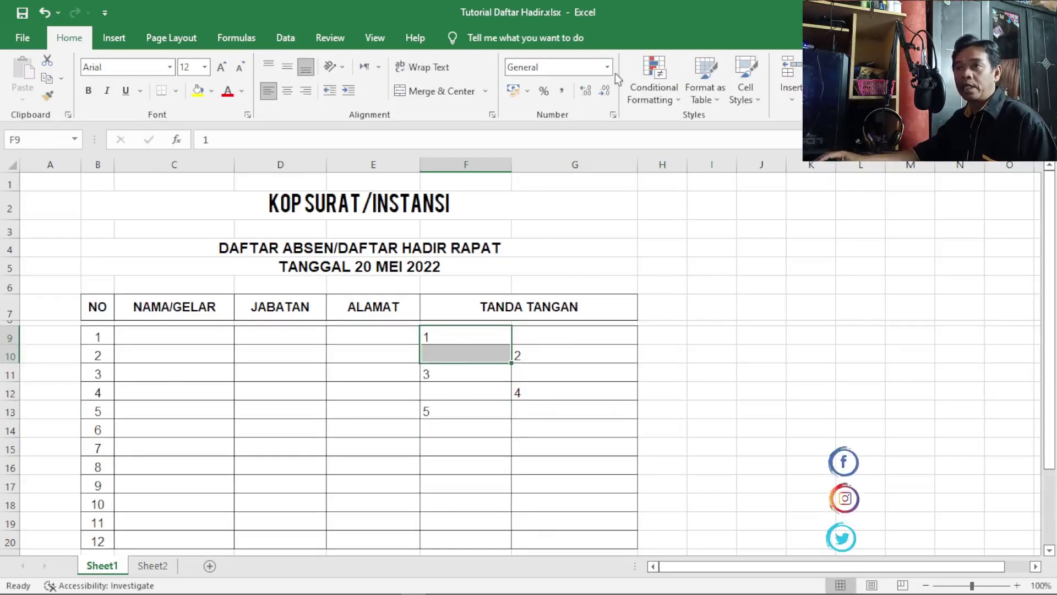
{"action": "left_click", "coordinate": [435, 91]}
{"action": "left_click_drag", "start_coordinate": [573, 339], "coordinate": [573, 353]}
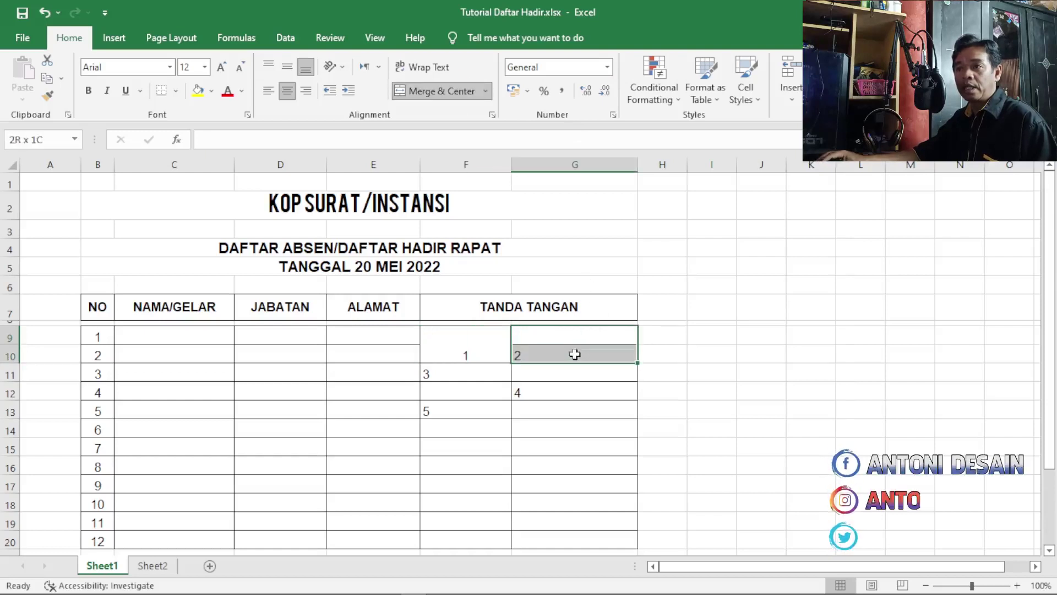
{"action": "left_click", "coordinate": [414, 88]}
{"action": "left_click_drag", "start_coordinate": [490, 382], "coordinate": [472, 388]}
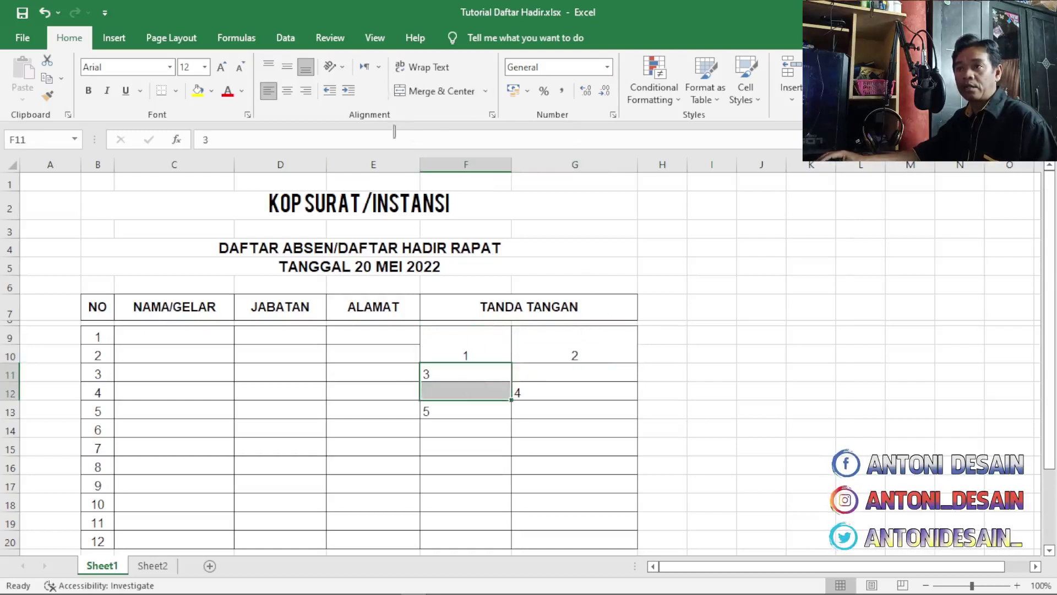
{"action": "left_click", "coordinate": [425, 96]}
{"action": "left_click_drag", "start_coordinate": [557, 368], "coordinate": [559, 389]}
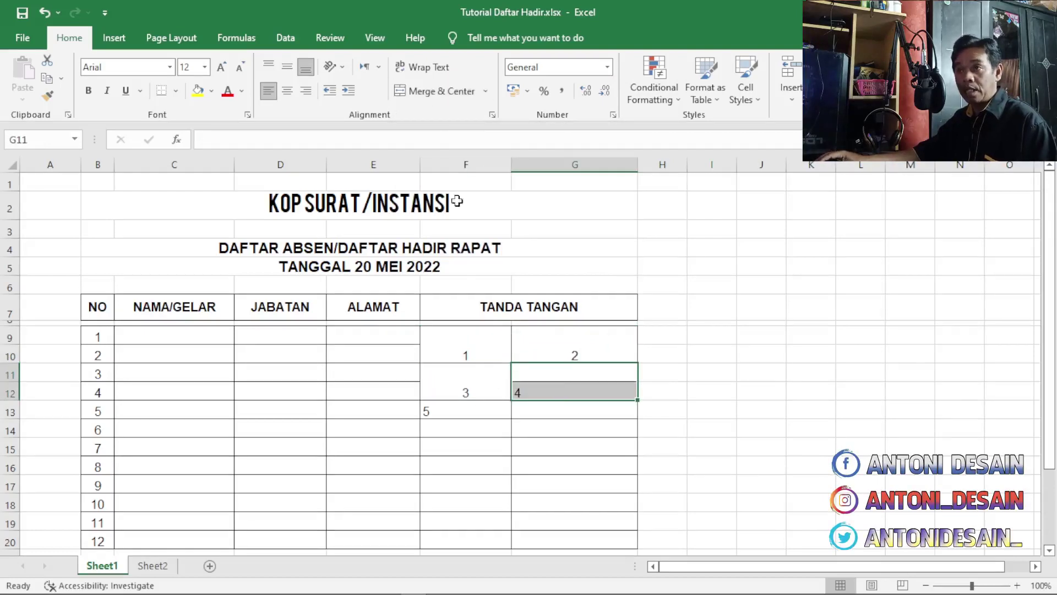
{"action": "left_click", "coordinate": [435, 92]}
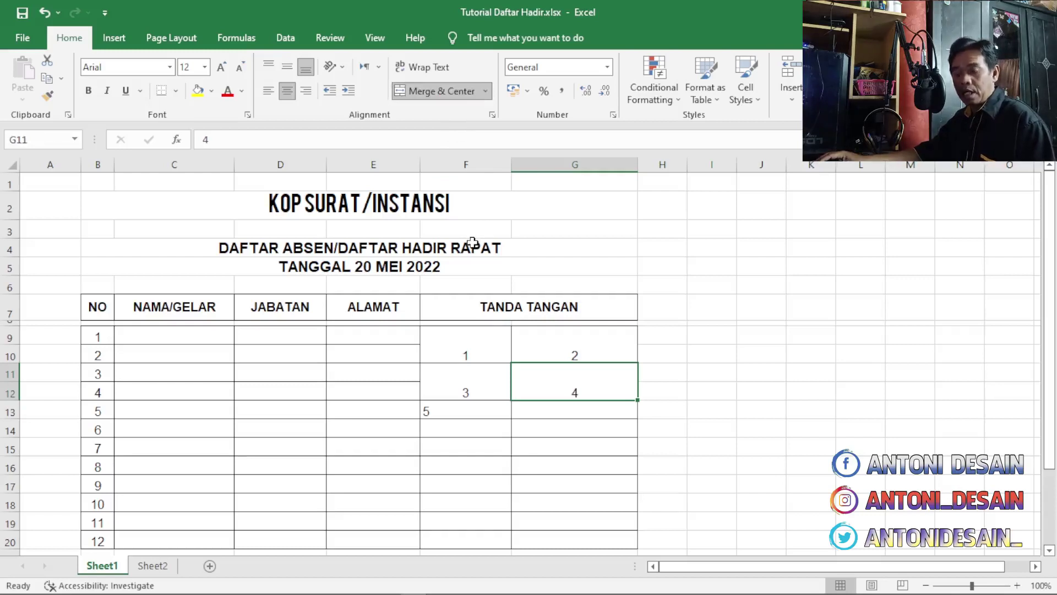
Undo the four merges of the signature cells.
{"action": "key", "text": "ctrl+z"}
{"action": "key", "text": "ctrl+z"}
{"action": "key", "text": "ctrl+z"}
{"action": "key", "text": "ctrl+z"}
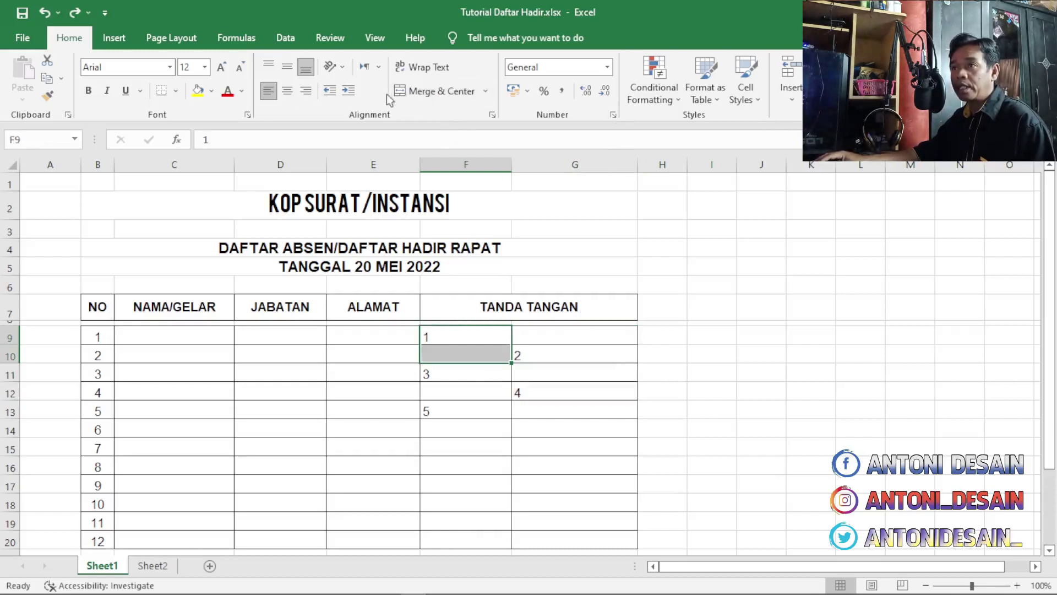
Remove the inner horizontal border between rows 9 and 10 in the signature cells F9:G10.
{"action": "left_click_drag", "start_coordinate": [479, 336], "coordinate": [534, 357]}
{"action": "left_click", "coordinate": [851, 89]}
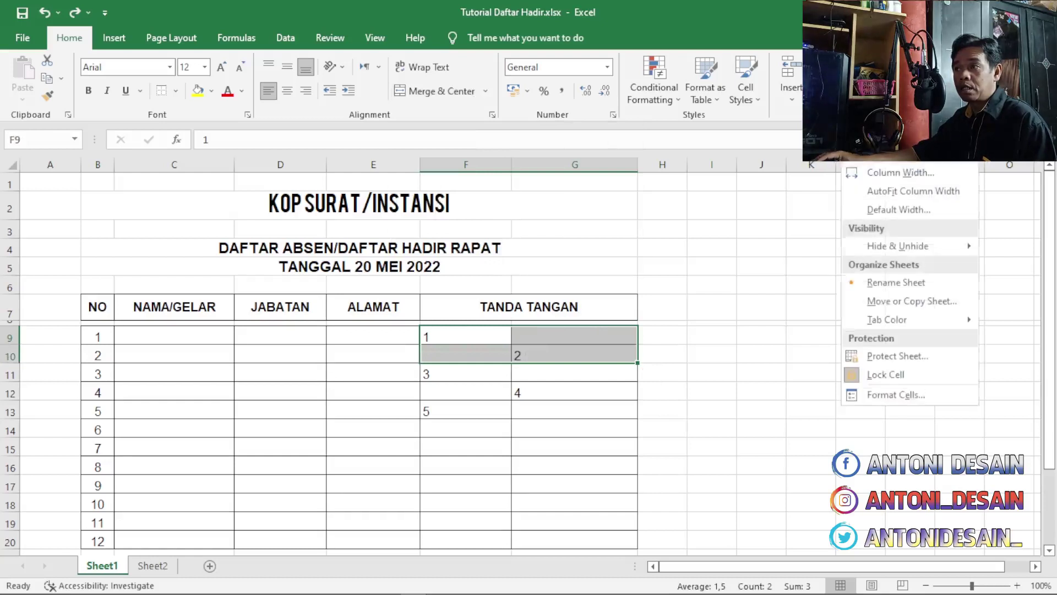
{"action": "left_click", "coordinate": [885, 406]}
{"action": "left_click", "coordinate": [466, 269]}
{"action": "left_click", "coordinate": [634, 458]}
{"action": "left_click", "coordinate": [557, 431]}
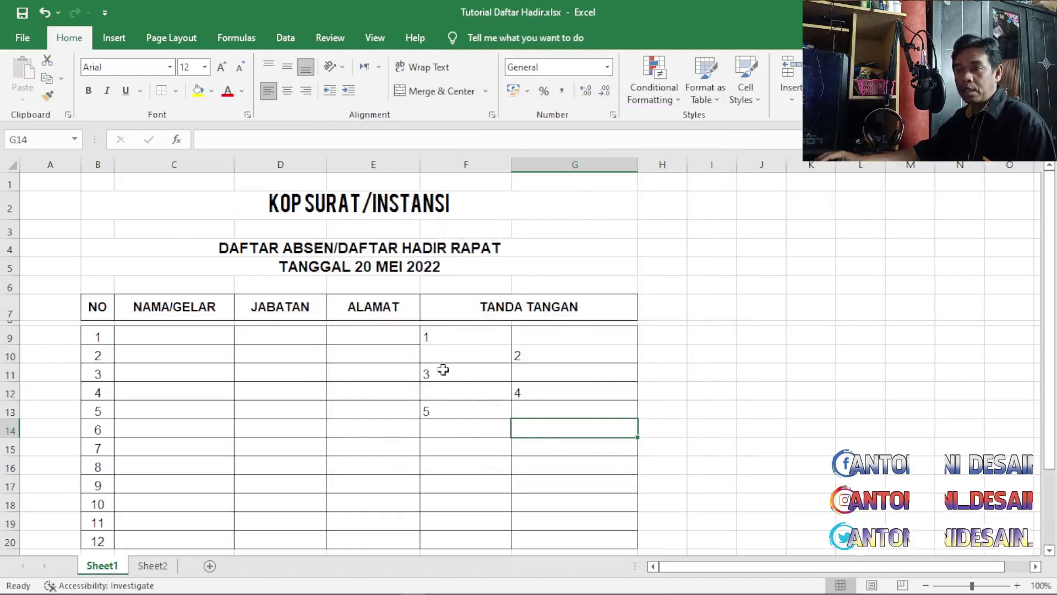
{"action": "left_click_drag", "start_coordinate": [448, 375], "coordinate": [448, 392]}
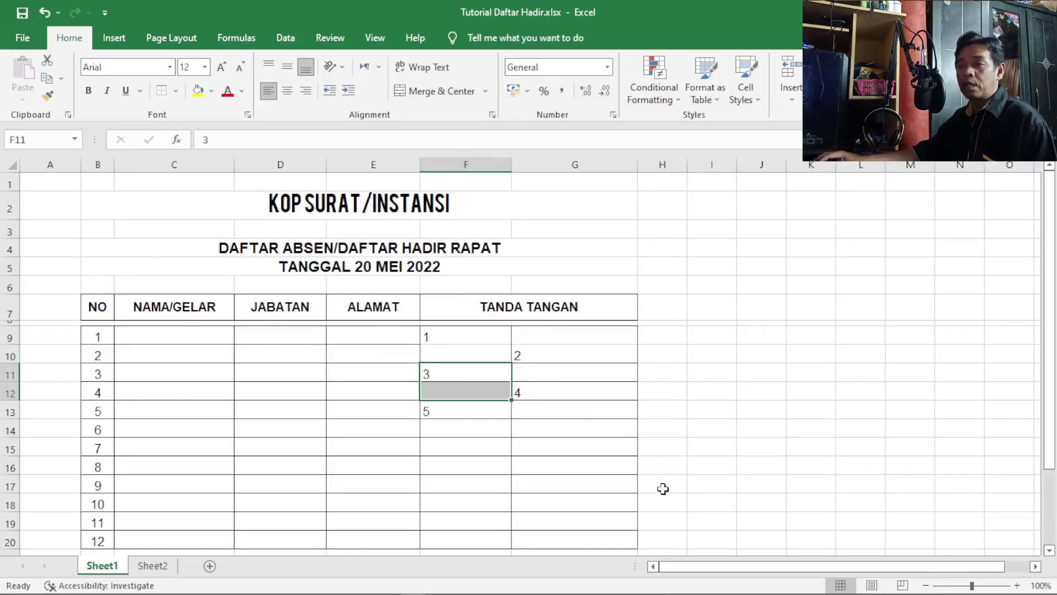
{"action": "left_click", "coordinate": [562, 416]}
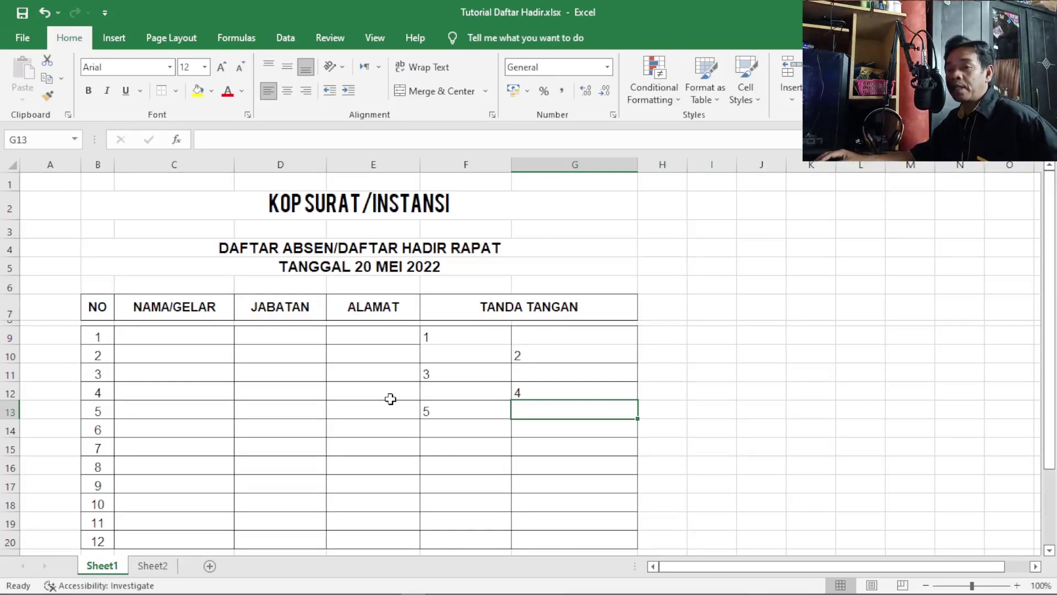
On Sheet2, merge and center the signature cells F6:F7 and G6:G7 separately.
{"action": "left_click", "coordinate": [153, 565]}
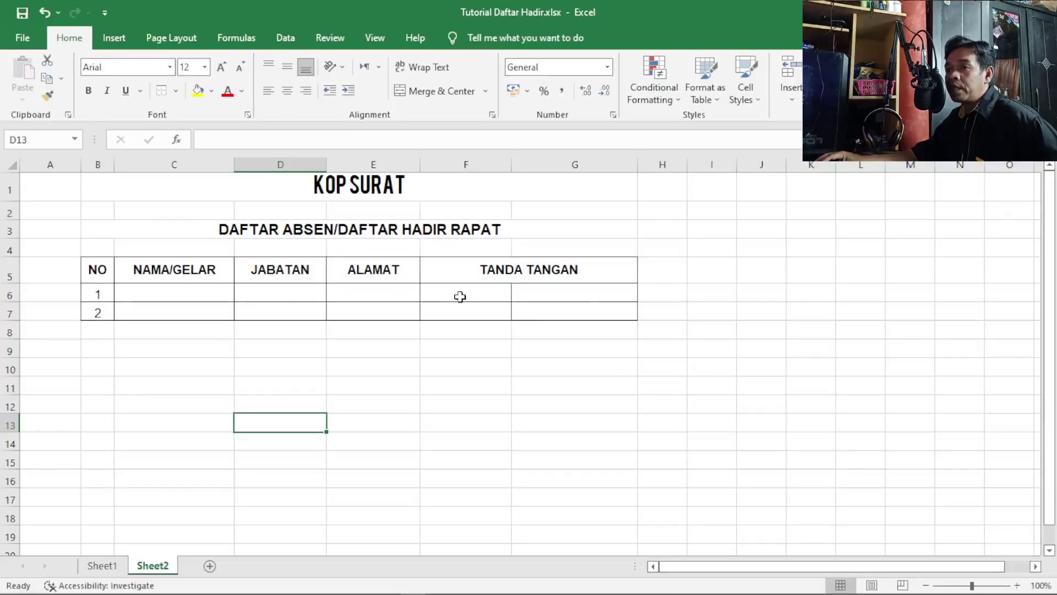
{"action": "left_click_drag", "start_coordinate": [682, 433], "coordinate": [683, 459]}
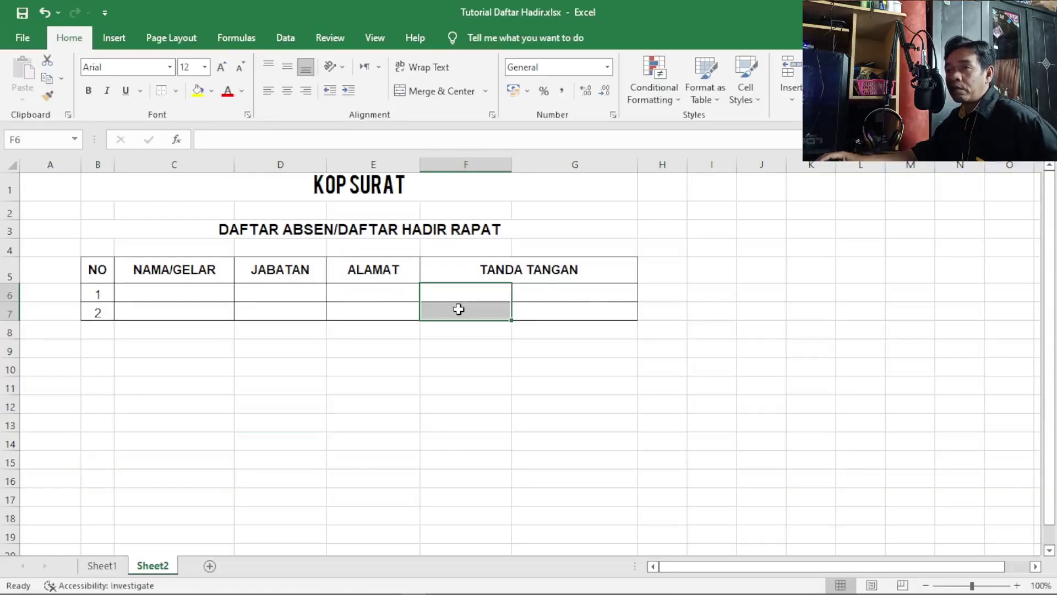
{"action": "left_click", "coordinate": [438, 91]}
{"action": "left_click_drag", "start_coordinate": [557, 298], "coordinate": [557, 313]}
{"action": "left_click", "coordinate": [433, 91]}
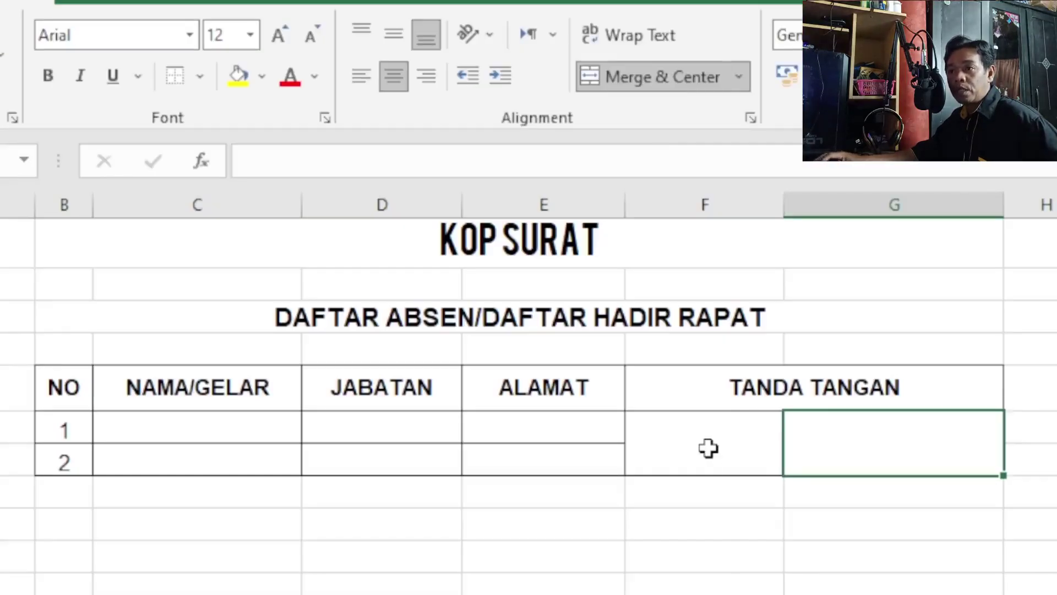
Enter the formula =B6 in the merged signature cell F6.
{"action": "left_click", "coordinate": [708, 448]}
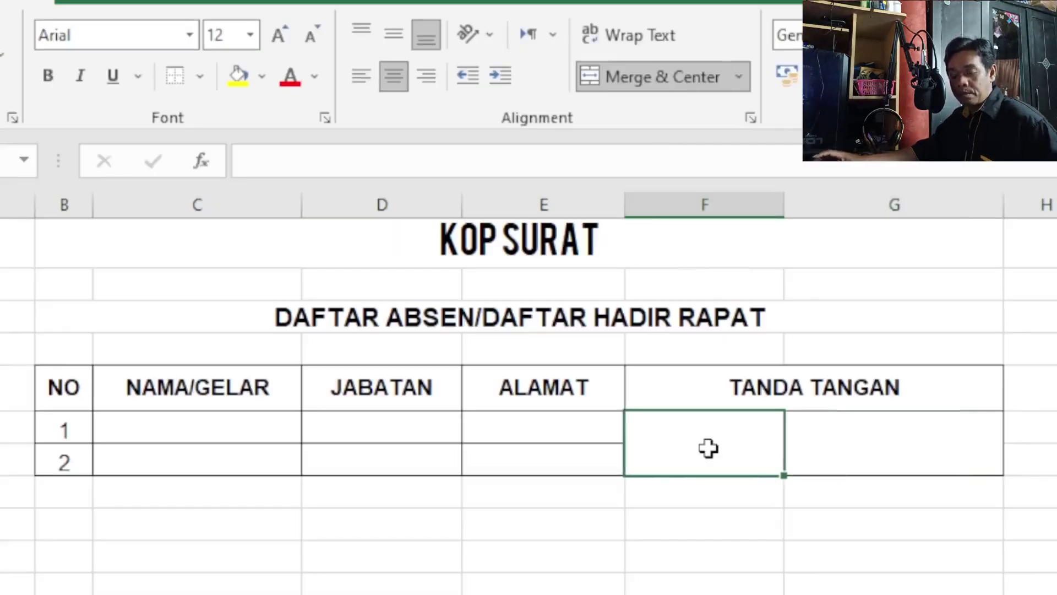
{"action": "type", "text": "="}
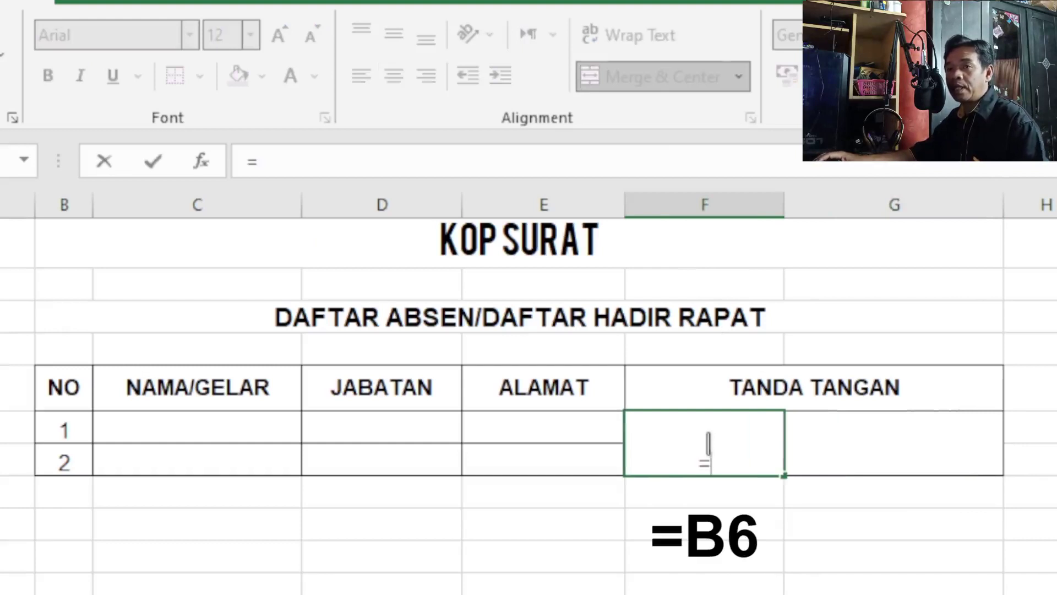
{"action": "left_click", "coordinate": [67, 432]}
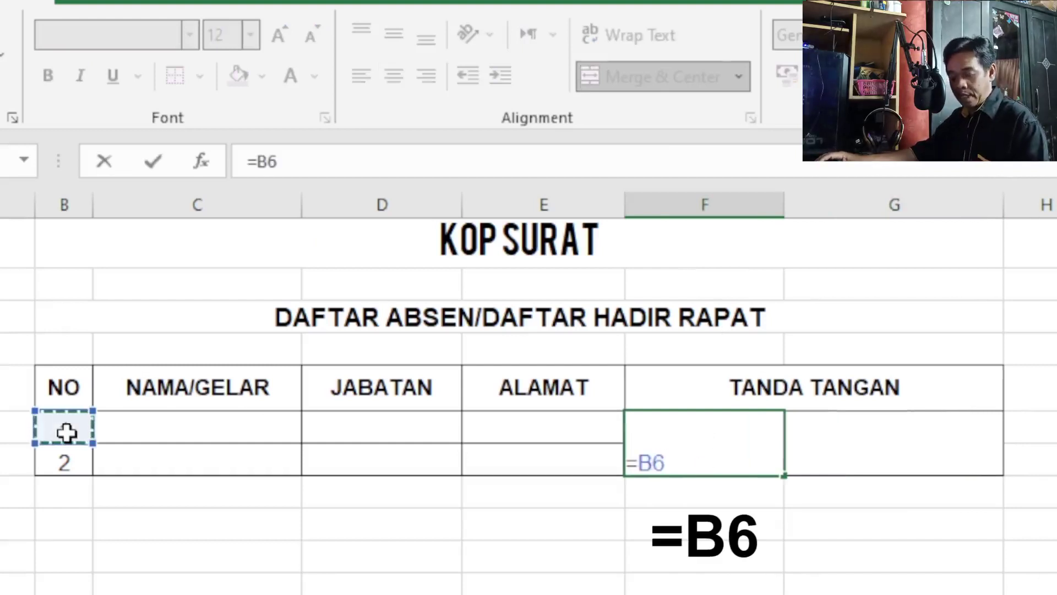
{"action": "key", "text": "Return"}
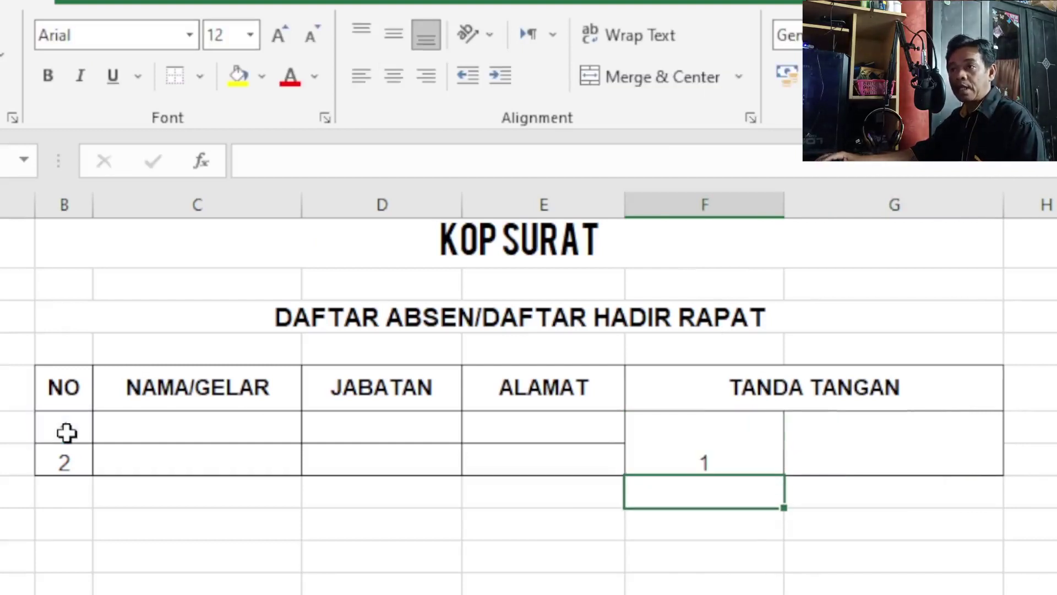
Enter the formula =B7 in the merged signature cell G6.
{"action": "left_click", "coordinate": [869, 446]}
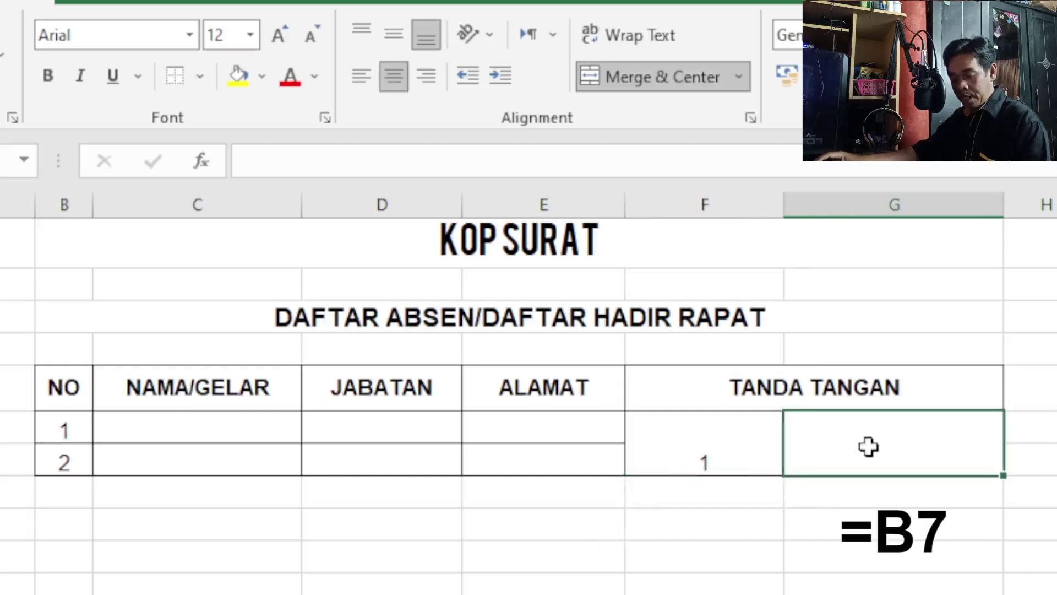
{"action": "type", "text": "="}
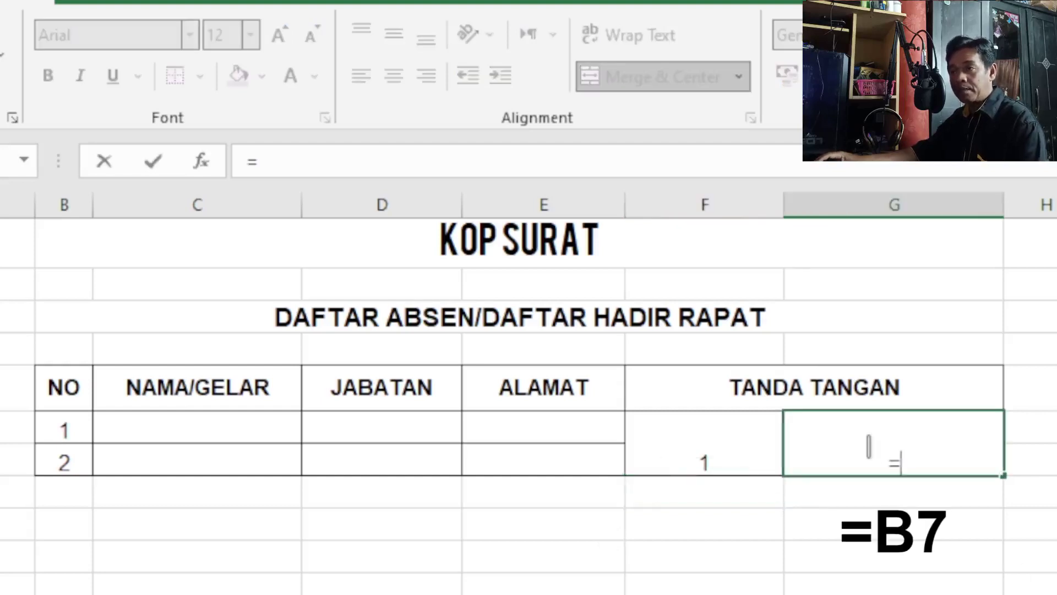
{"action": "left_click", "coordinate": [63, 461]}
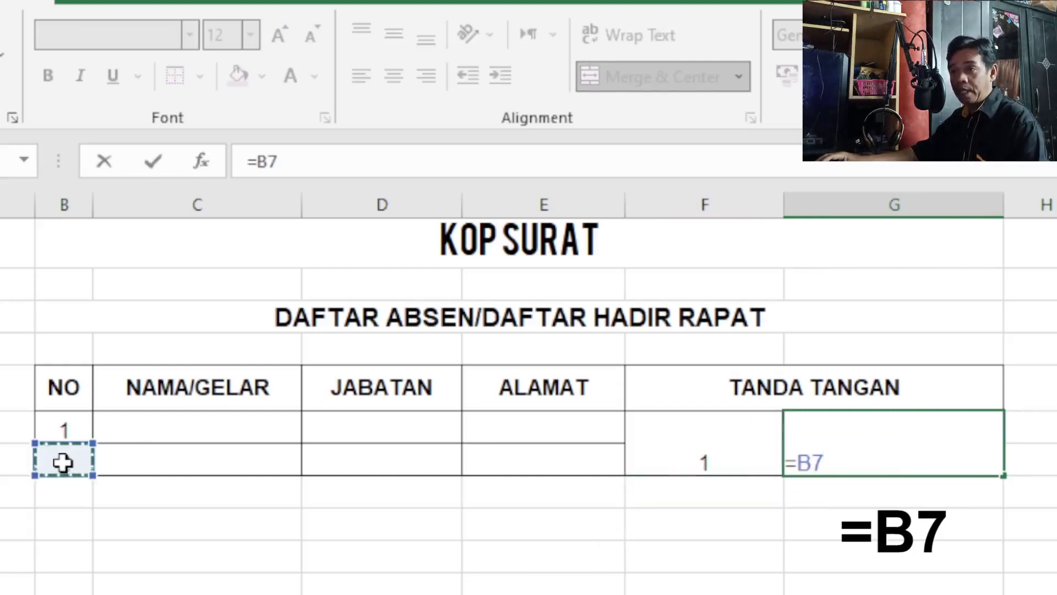
{"action": "key", "text": "Return"}
Align the numbers in the merged signature cells F6 and G6 to the top and left.
{"action": "left_click_drag", "start_coordinate": [729, 435], "coordinate": [810, 453]}
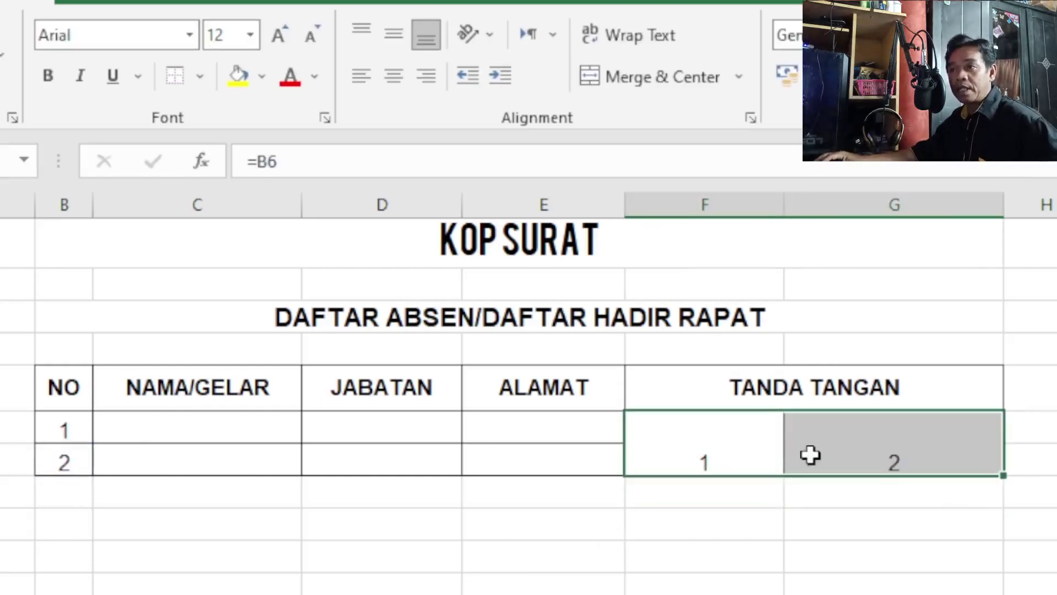
{"action": "left_click", "coordinate": [367, 77]}
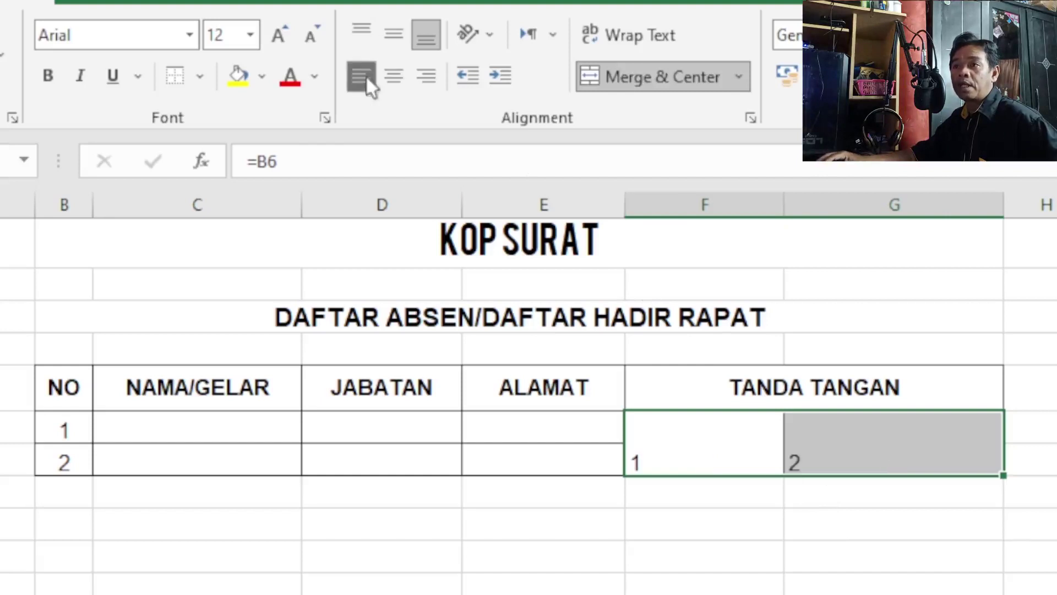
{"action": "left_click", "coordinate": [361, 34]}
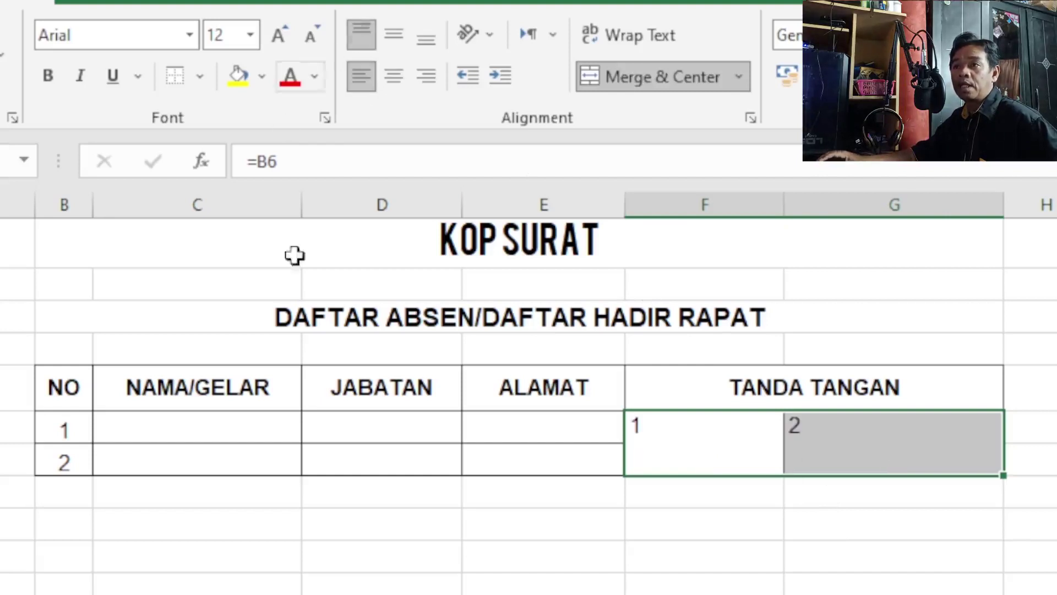
{"action": "left_click", "coordinate": [869, 444]}
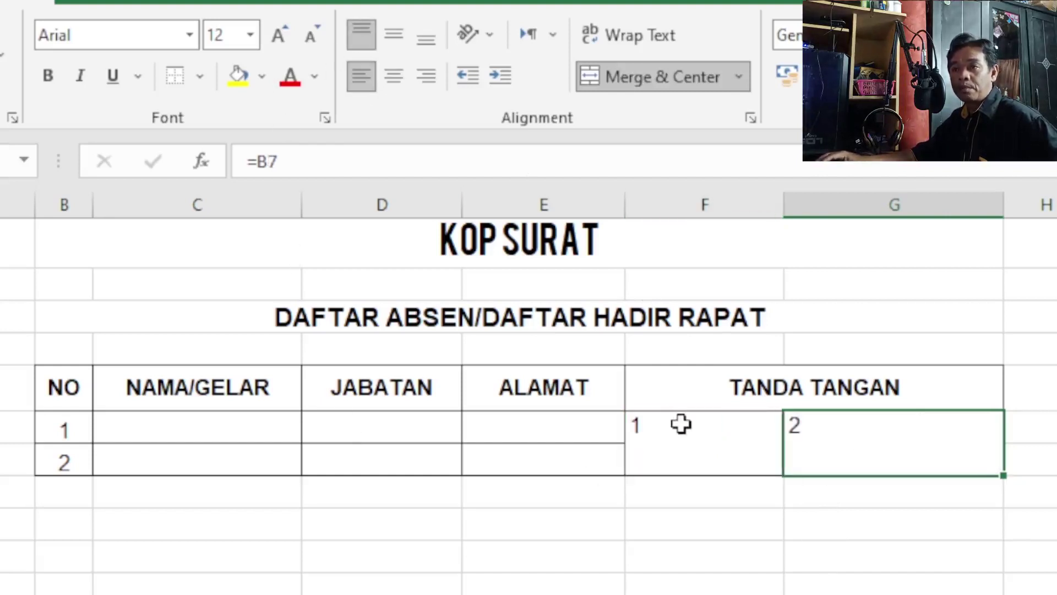
Auto-fill the two attendance rows B6:G7 down to row 27, extending the numbering to 22.
{"action": "mouse_move", "coordinate": [56, 431]}
{"action": "left_mouse_down"}
{"action": "mouse_move", "coordinate": [791, 468]}
{"action": "mouse_move", "coordinate": [962, 445]}
{"action": "left_mouse_up"}
{"action": "left_click_drag", "start_coordinate": [1013, 480], "coordinate": [991, 594]}
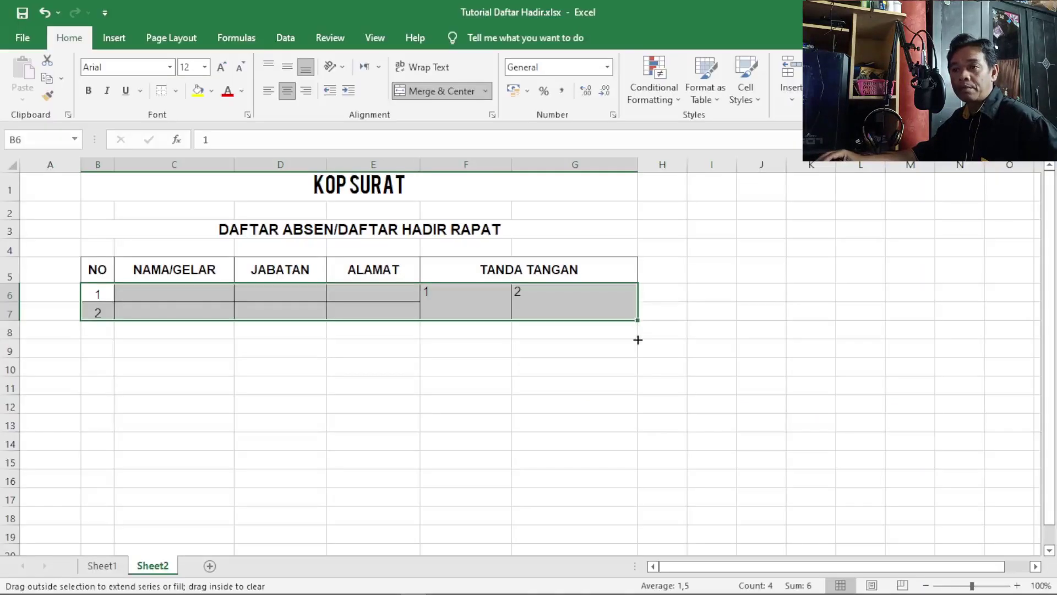
{"action": "left_click_drag", "start_coordinate": [635, 547], "coordinate": [650, 506]}
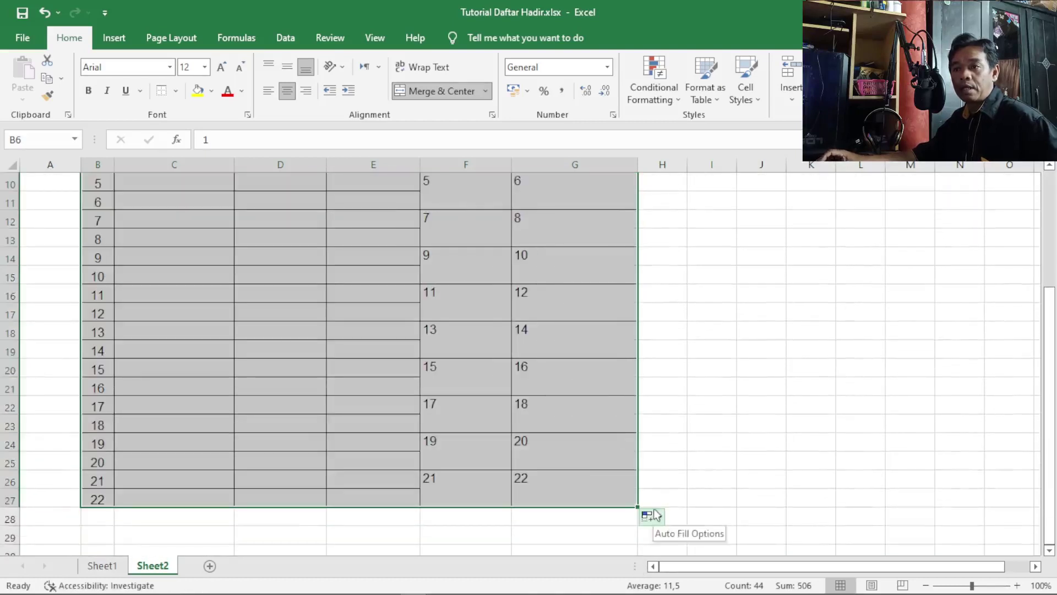
{"action": "scroll", "coordinate": [722, 382], "scroll_direction": "up", "scroll_amount": 3}
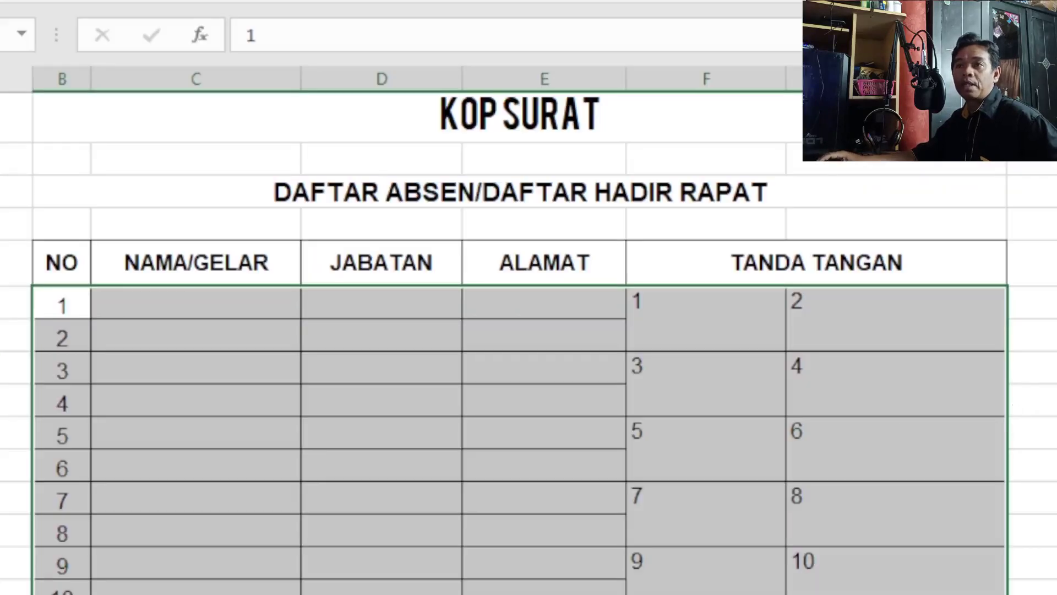